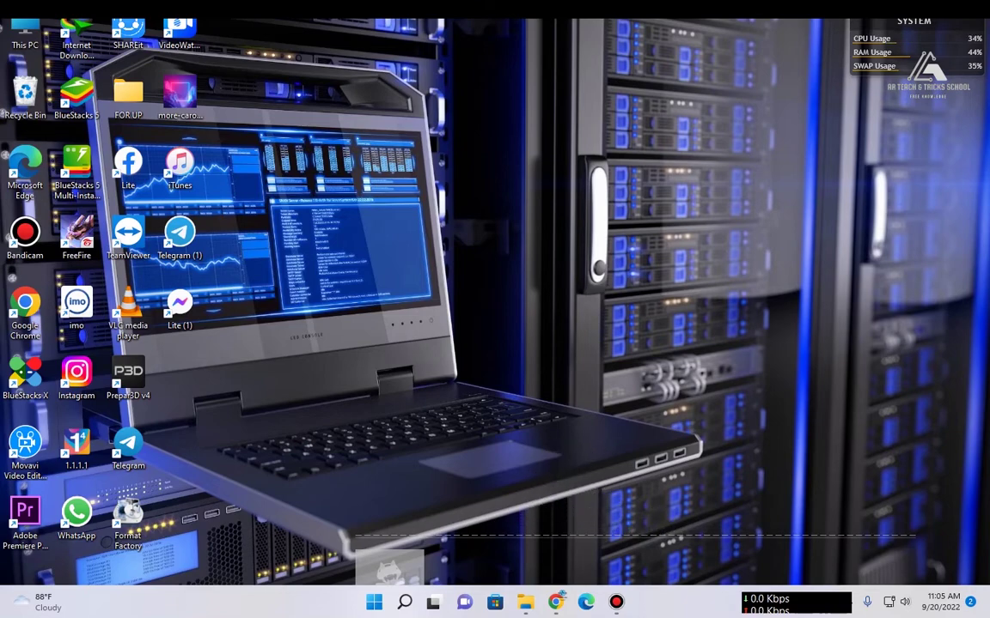
Step: Open This PC in File Explorer and maximize it to show all eight drives, including CPRA_X64FRE (K:)
key(super+e)
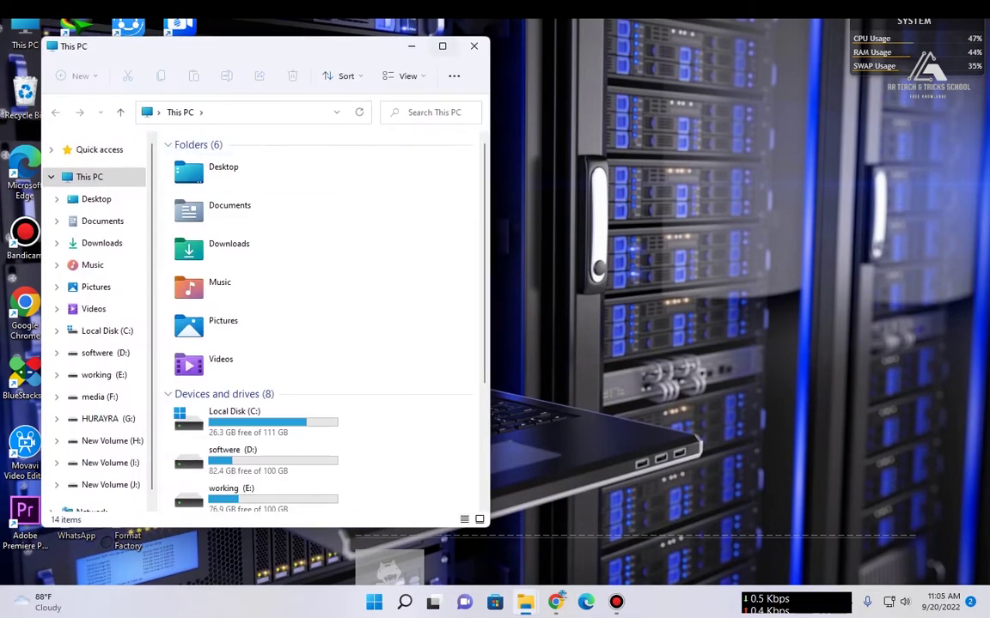
key(super+Up)
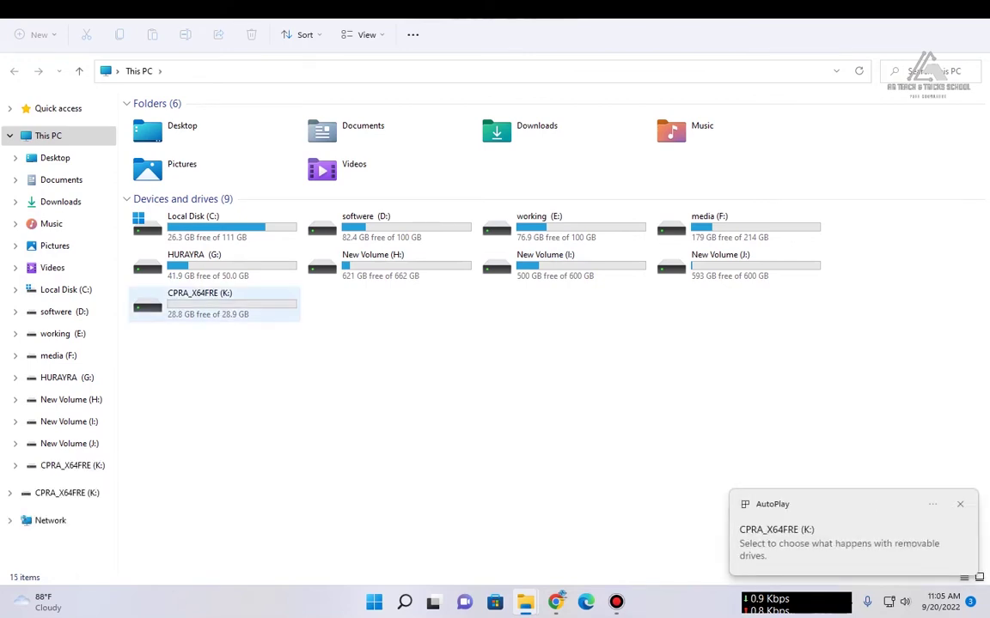
Step: Start Turn on BitLocker for CPRA_X64FRE (K:) from its full context menu
right_click(196, 314)
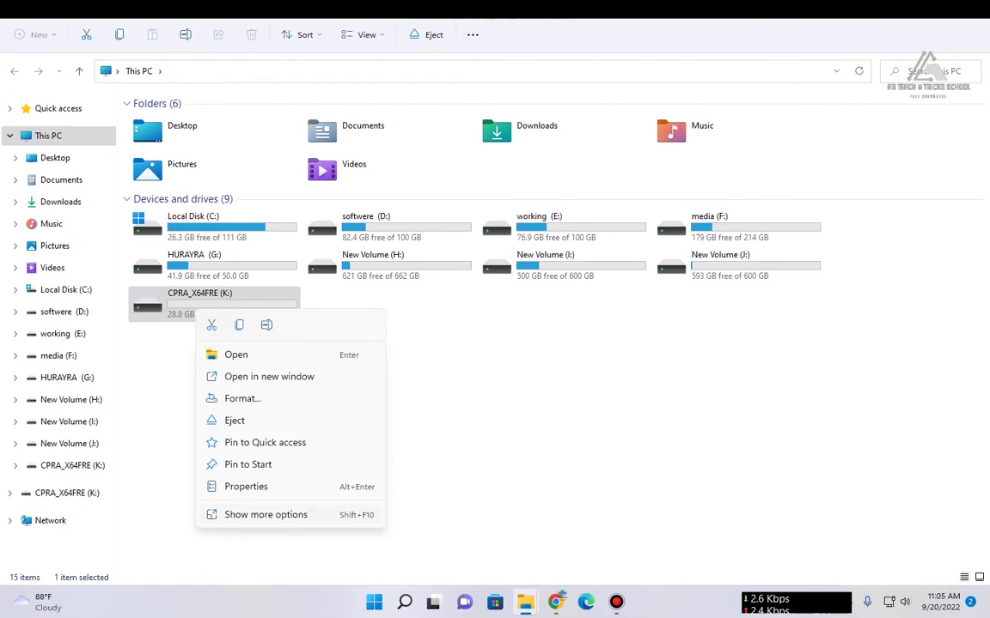
click(169, 296)
right_click(169, 297)
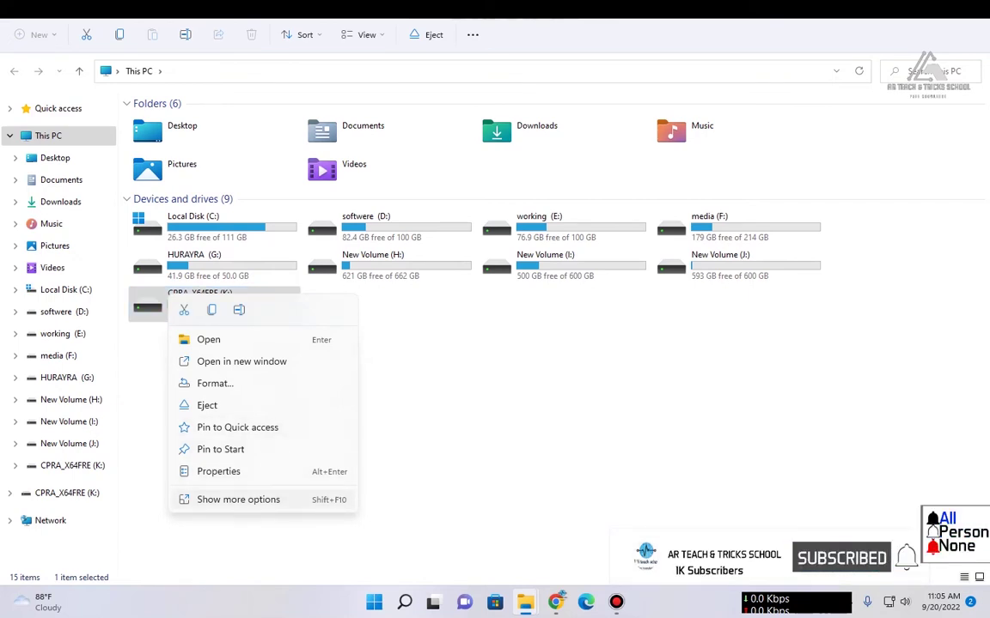
click(238, 499)
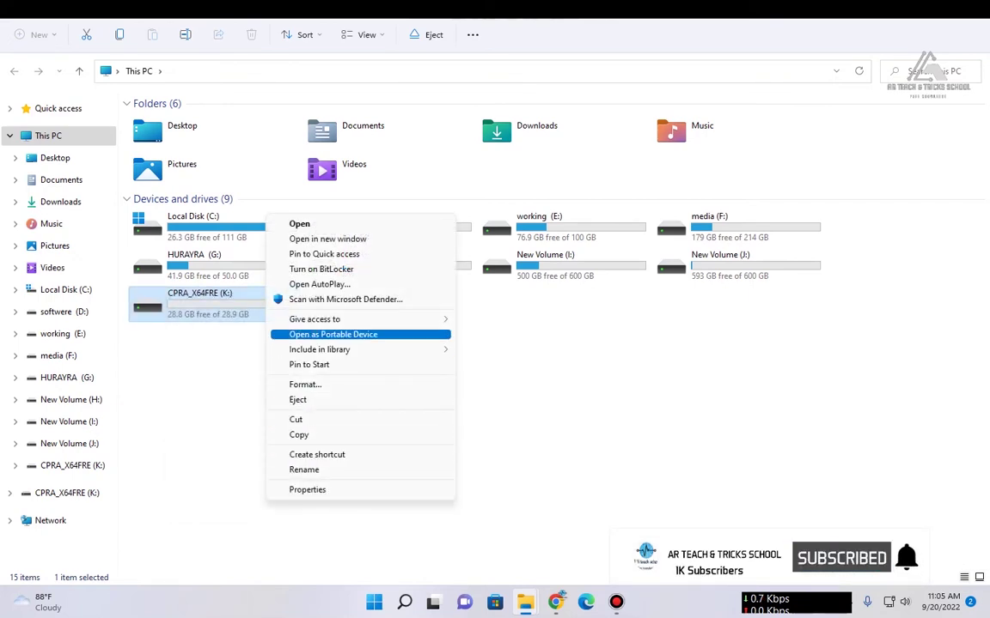
click(320, 269)
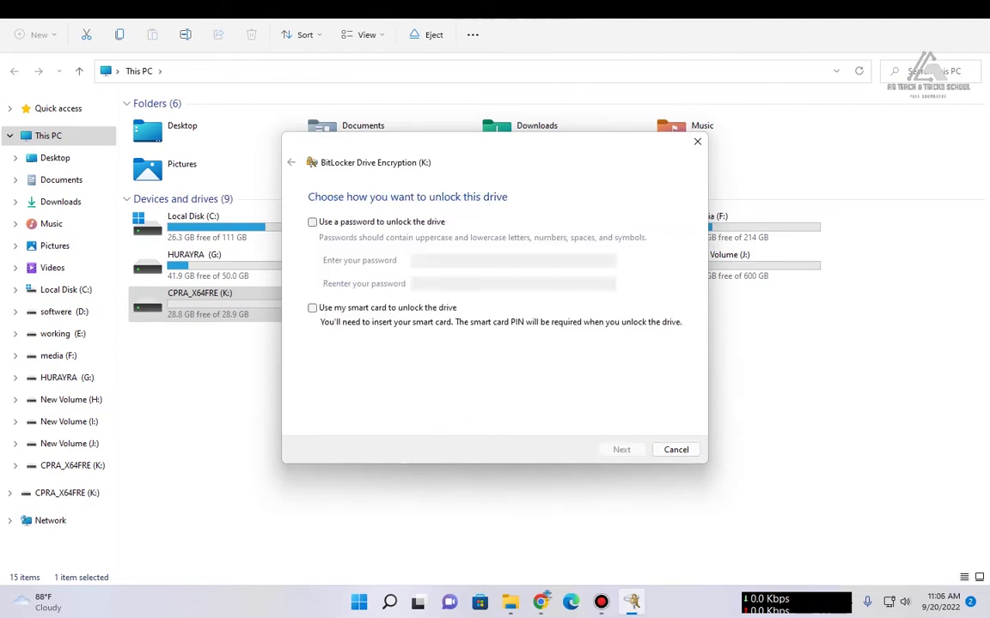
Step: Choose password unlocking for drive K:, enter and confirm the drive password, and continue
click(312, 221)
click(512, 260)
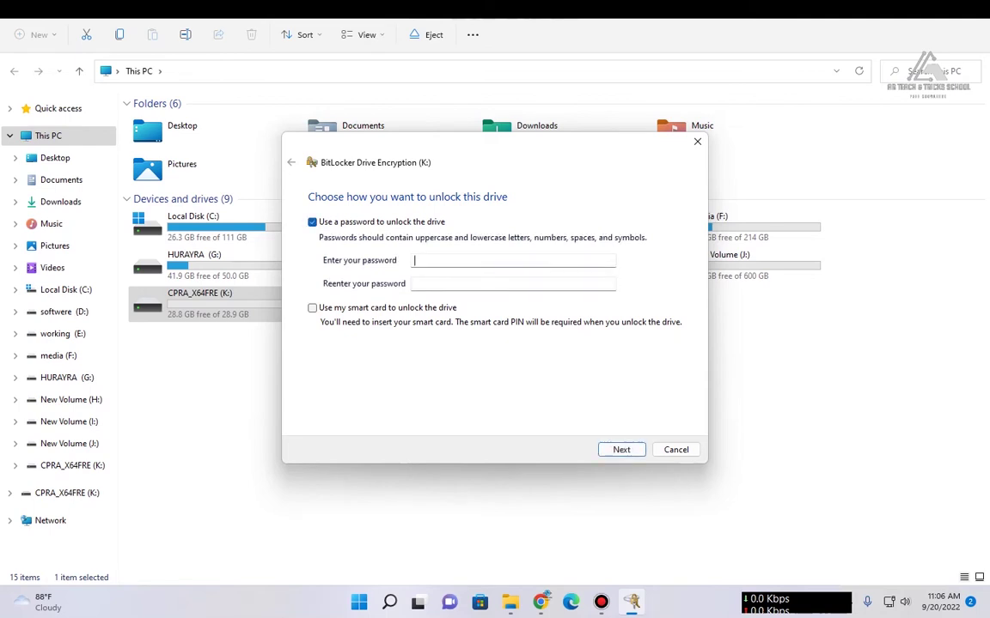
text(123456)
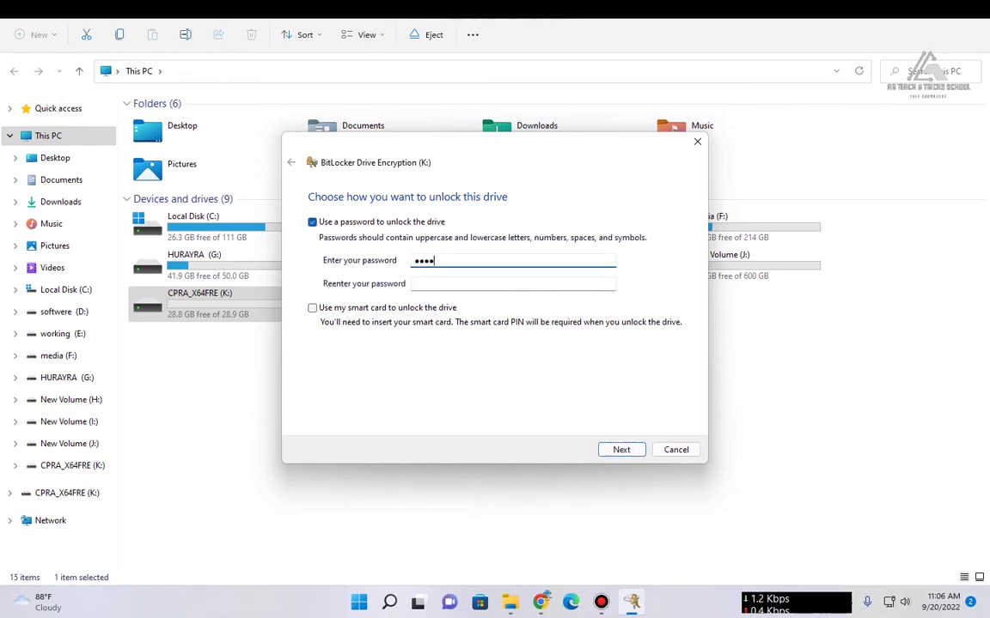
text(78)
click(512, 283)
text(12345678)
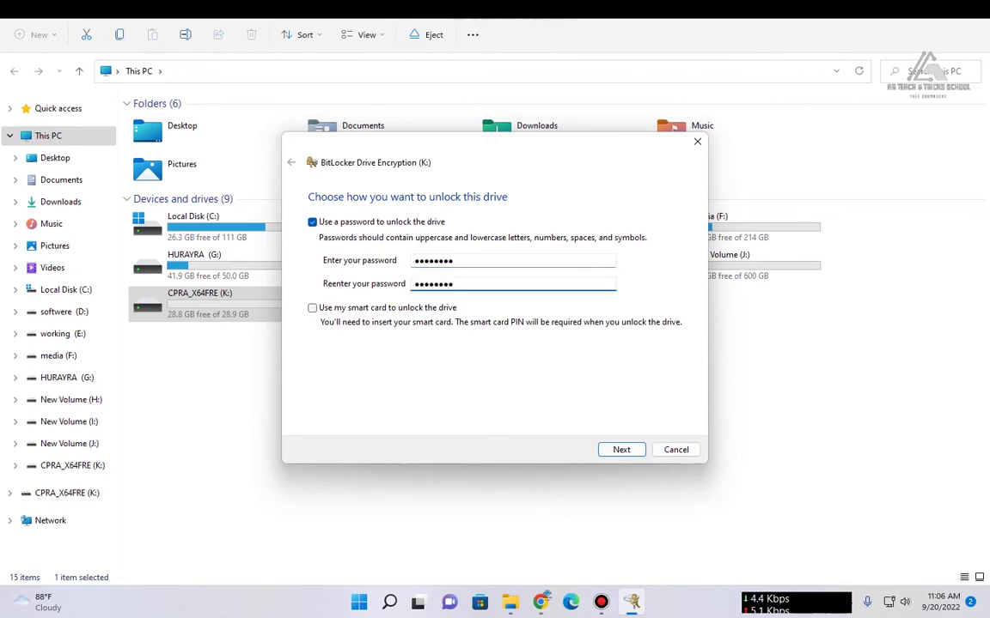
key(Return)
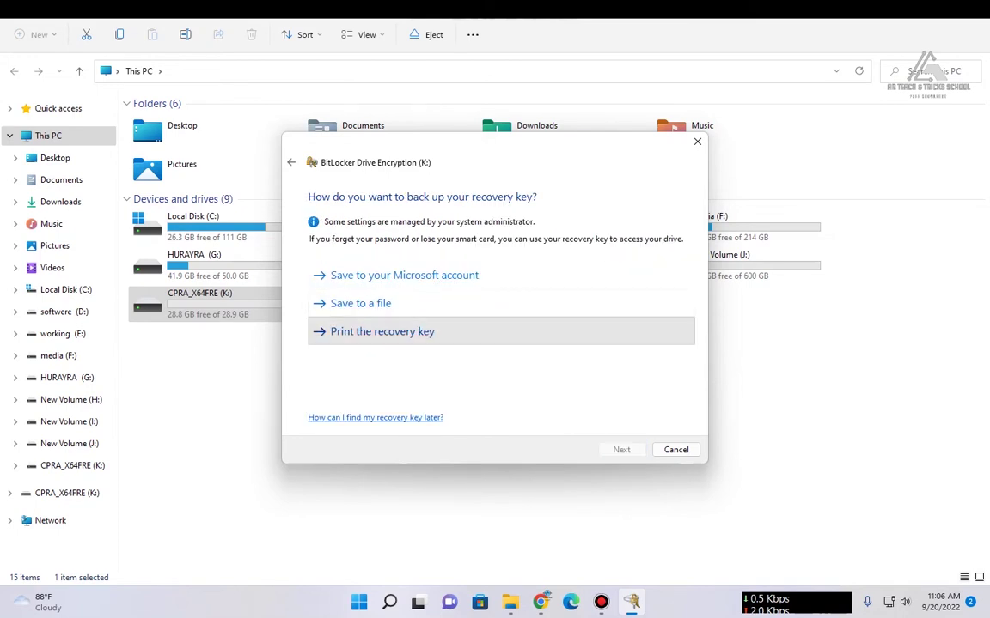
Step: Skip printing and save the recovery key to Documents with the file name prefixed 'aaa'
click(383, 332)
key(Escape)
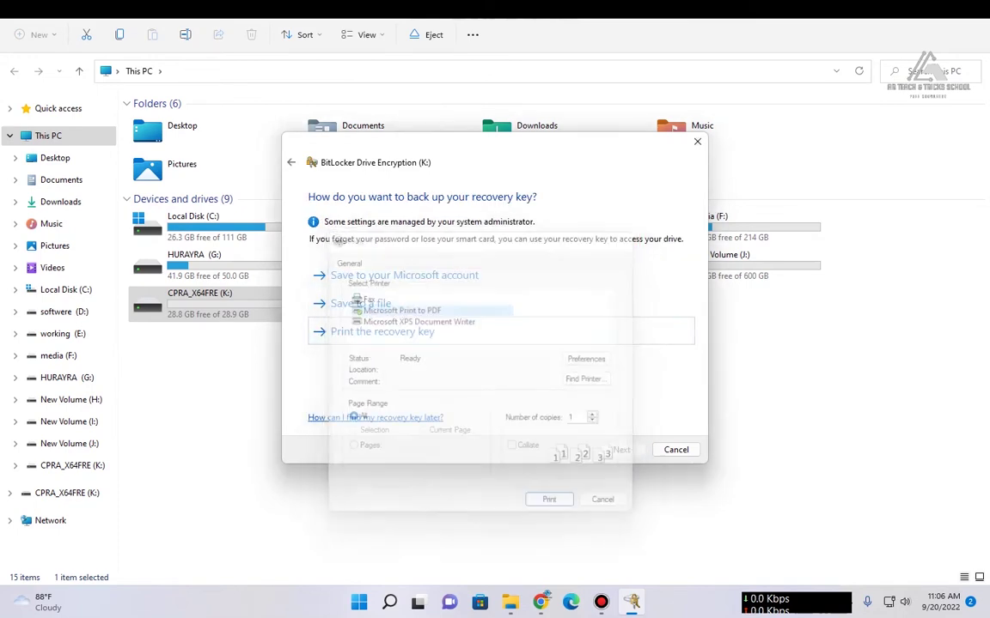
click(361, 303)
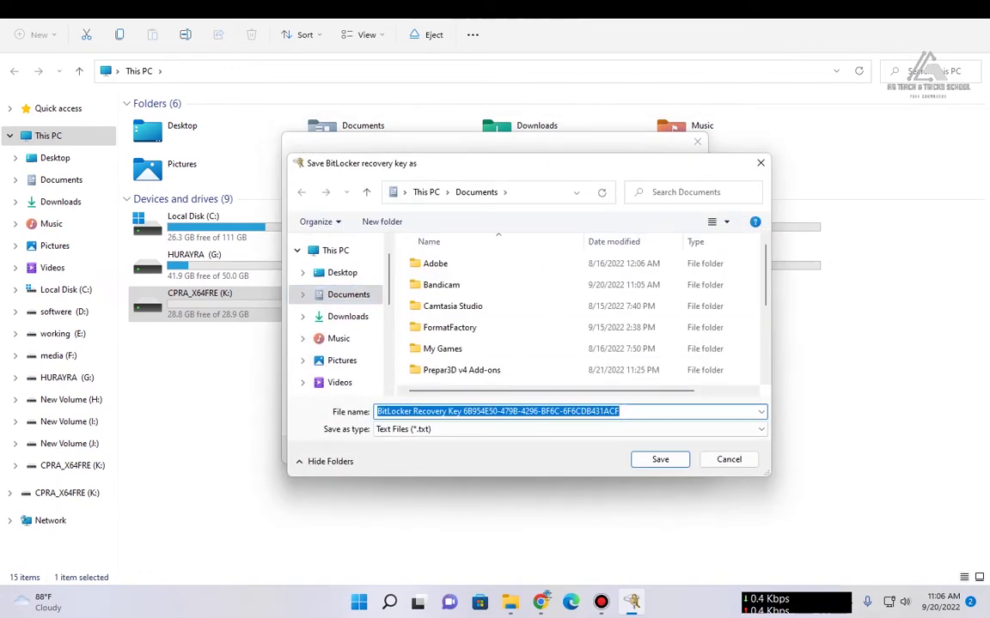
click(377, 411)
text(aaa)
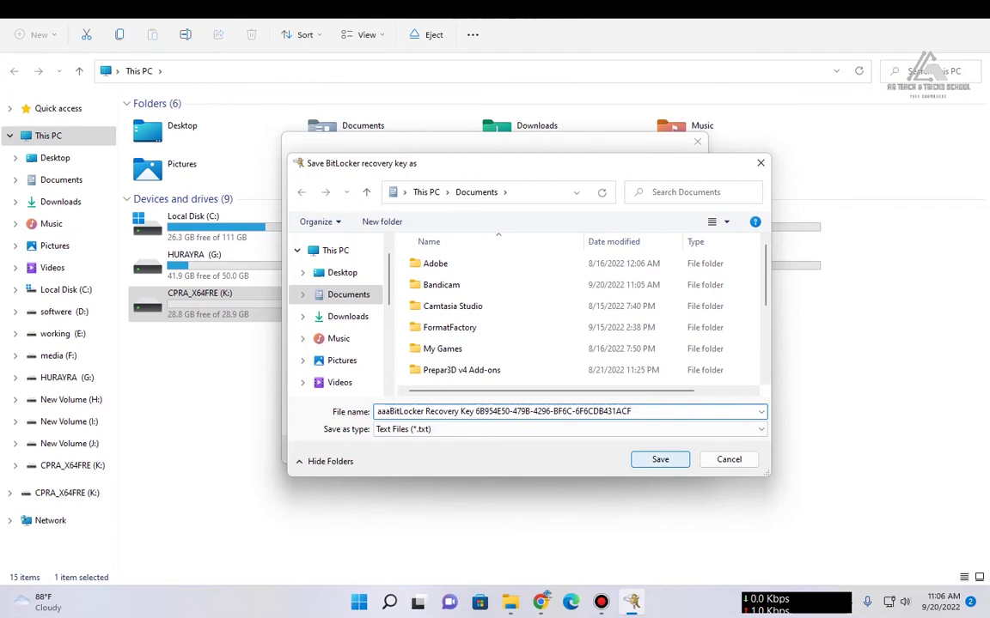
key(Return)
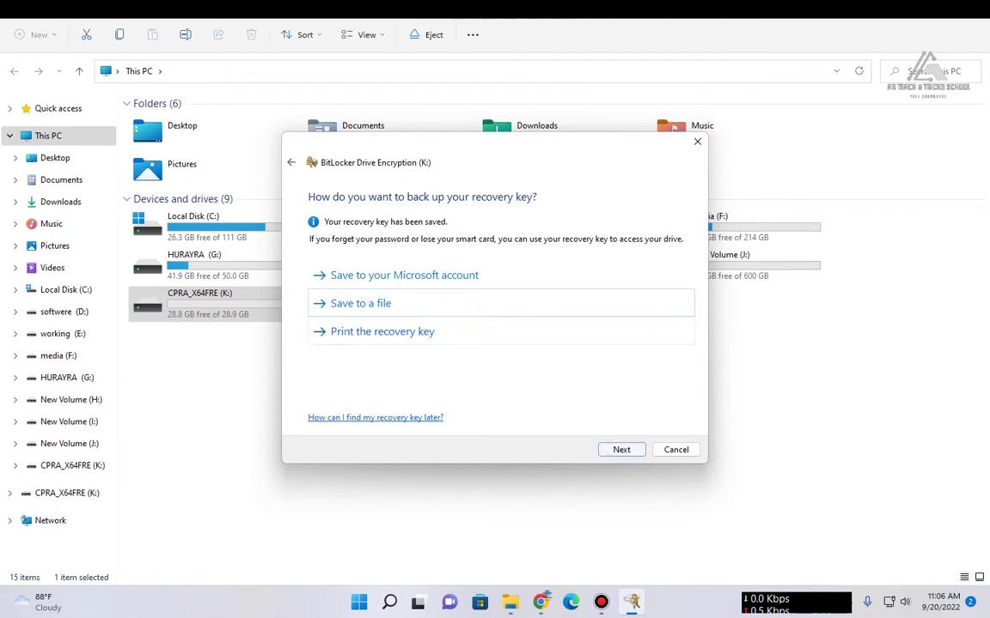
key(Return)
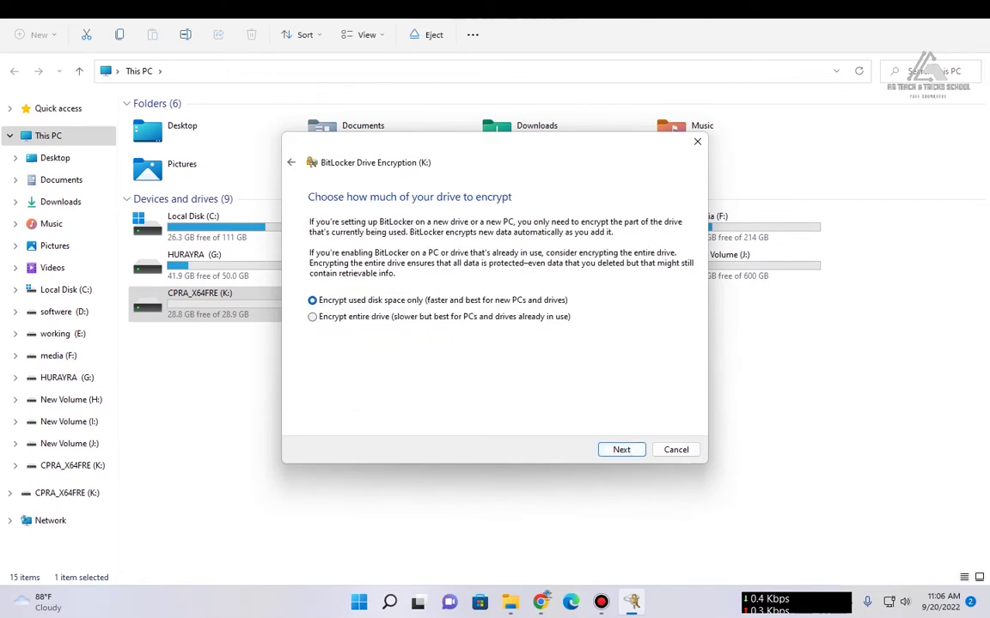
Step: Encrypt used disk space only in Compatible mode and start encrypting drive K:
key(Return)
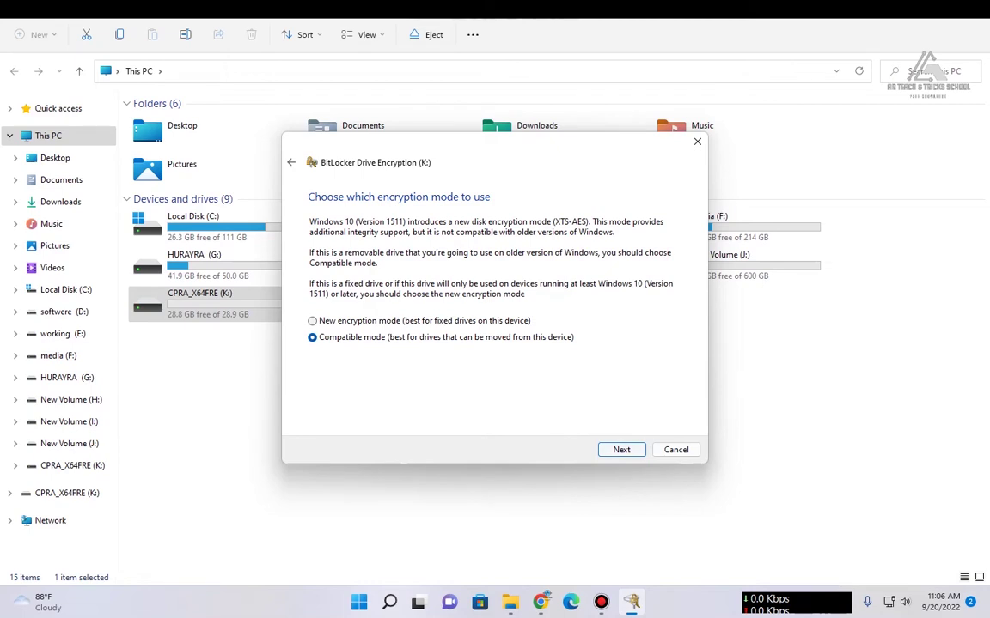
key(Return)
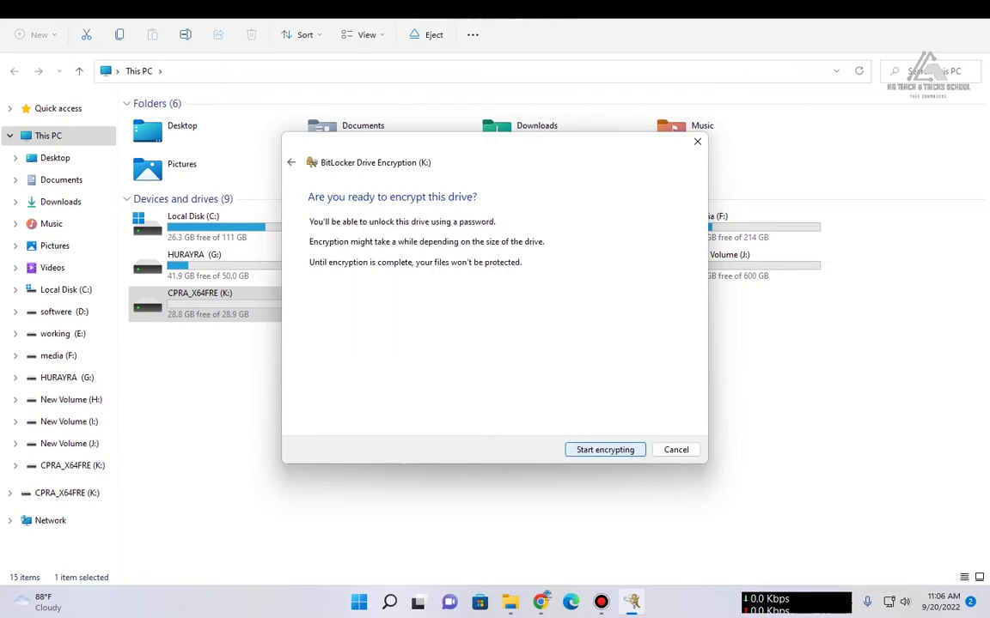
key(Return)
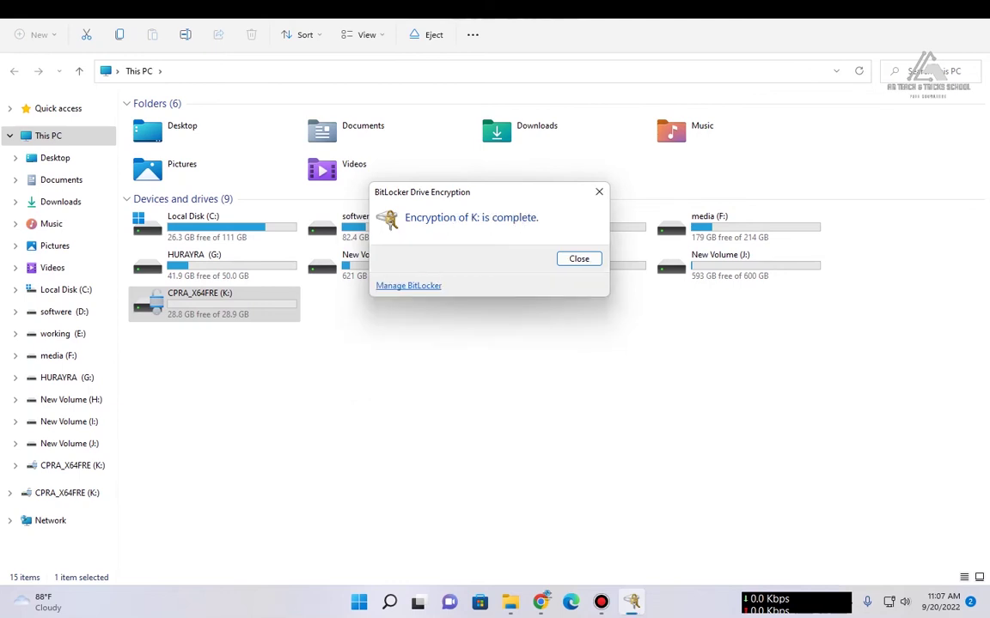
Step: Close the completion message, check drive K:, then open the locked USB Drive (K:) from This PC
key(Return)
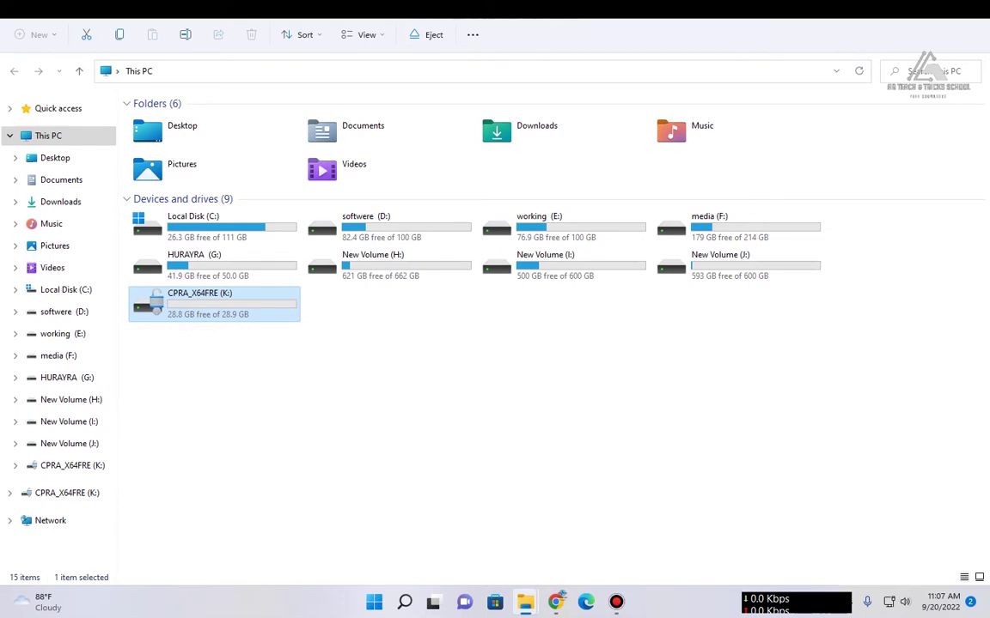
key(Return)
click(48, 136)
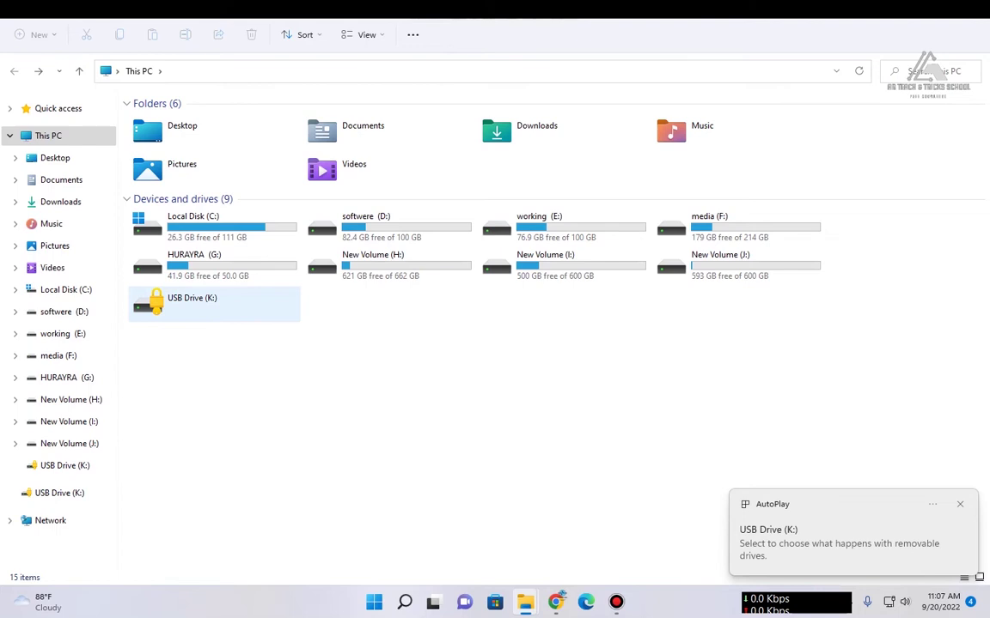
double_click(191, 302)
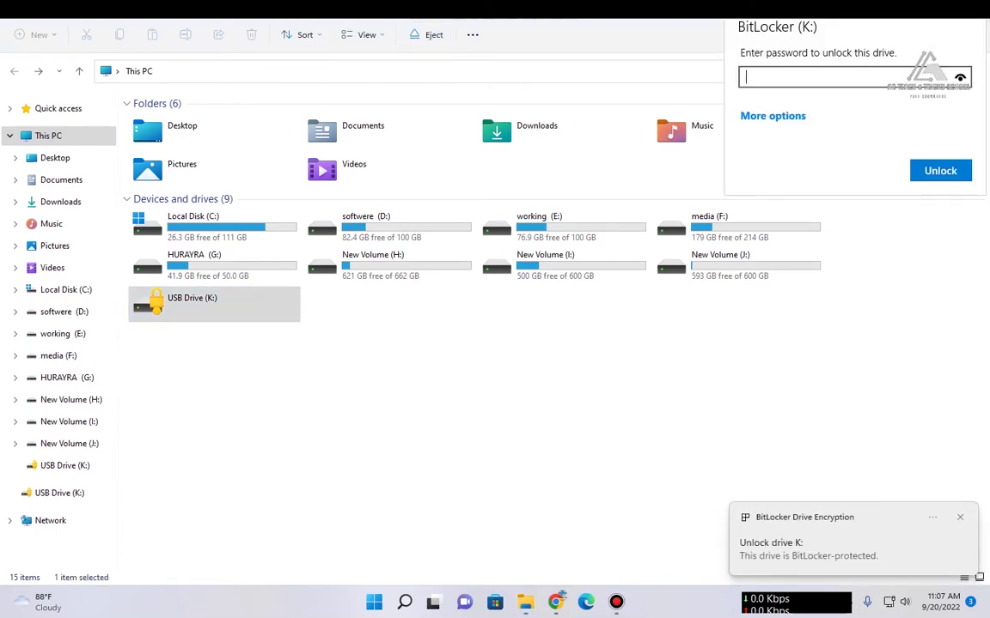
Step: Unlock drive K: with its password, view its contents, and go back up to This PC
text(••••••••)
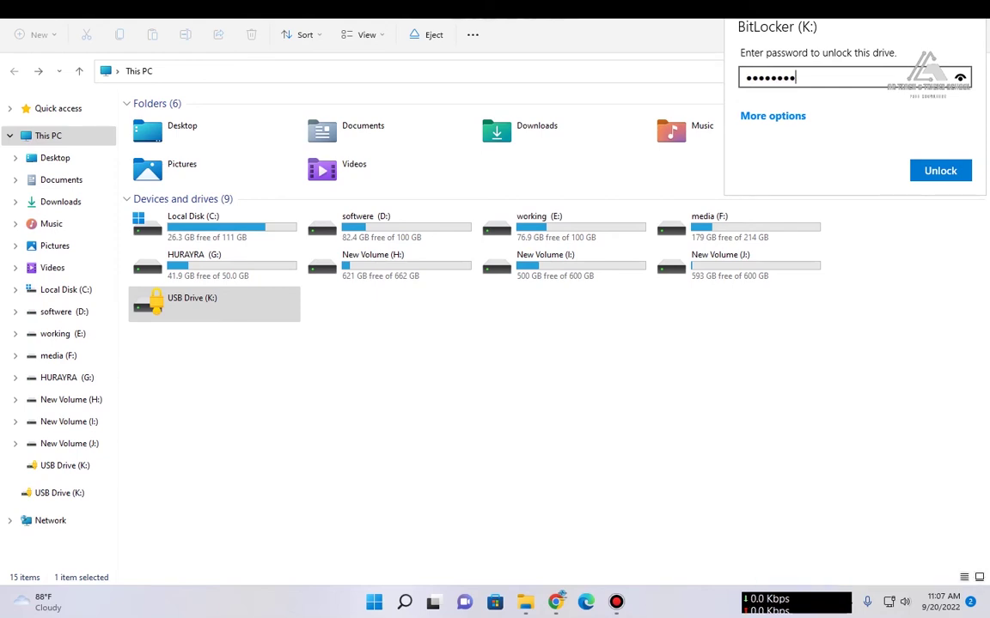
key(Return)
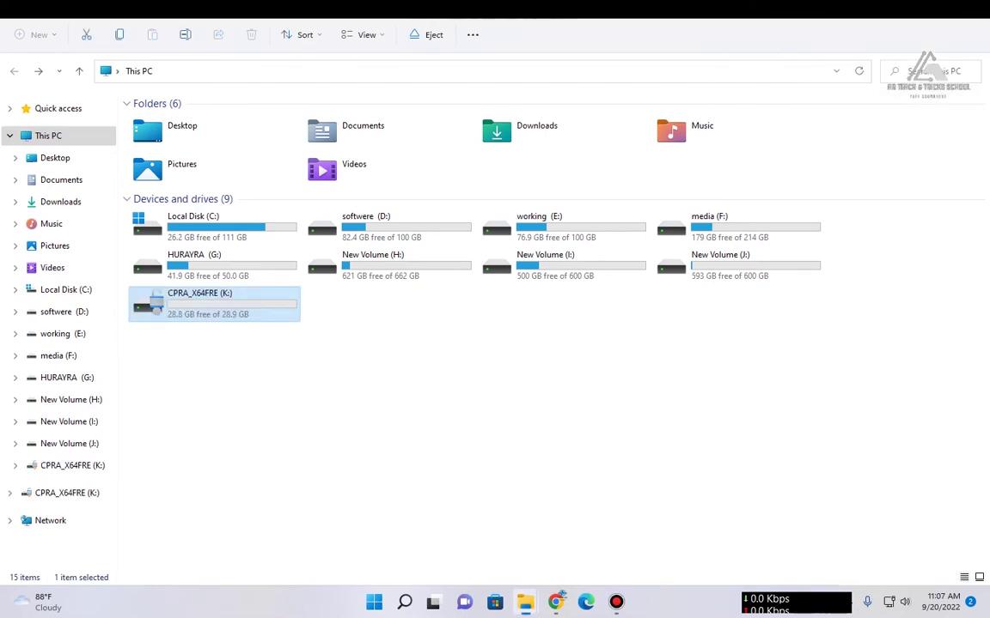
key(Return)
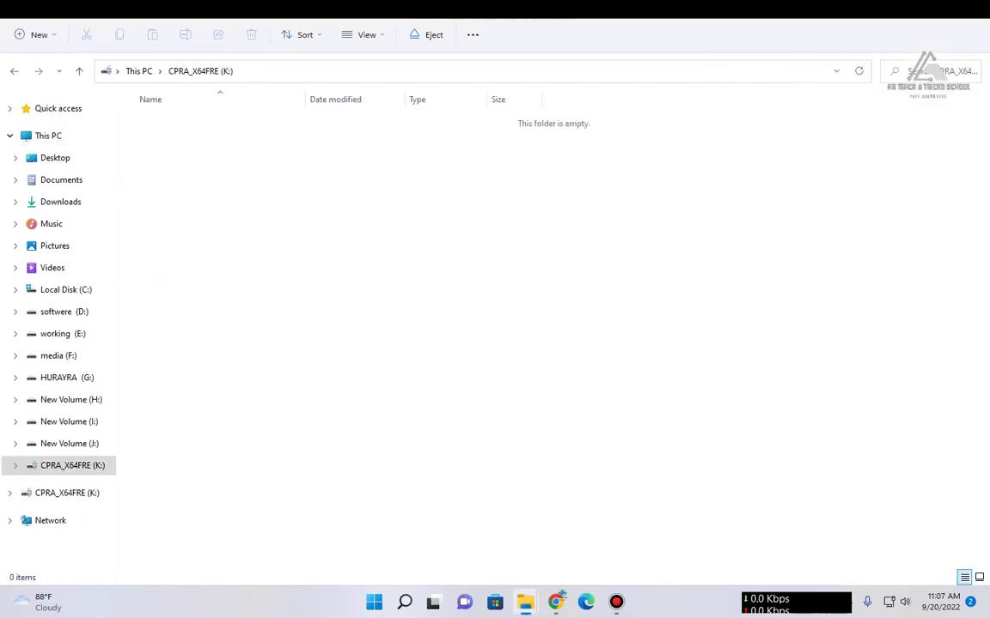
key(alt+Up)
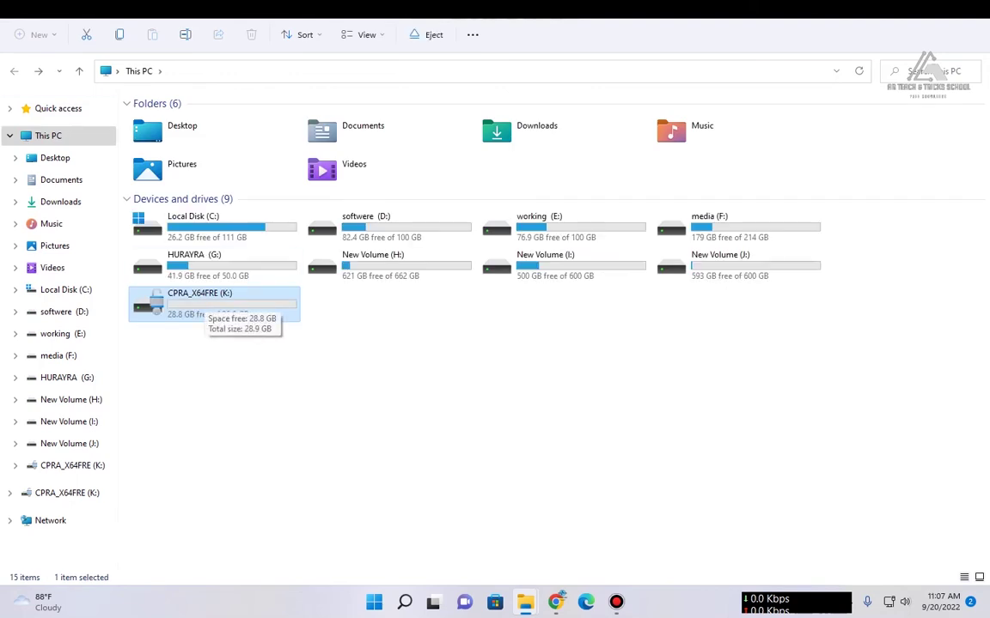
Step: Delete the older BitLocker Recovery Key file from the Documents folder
click(61, 179)
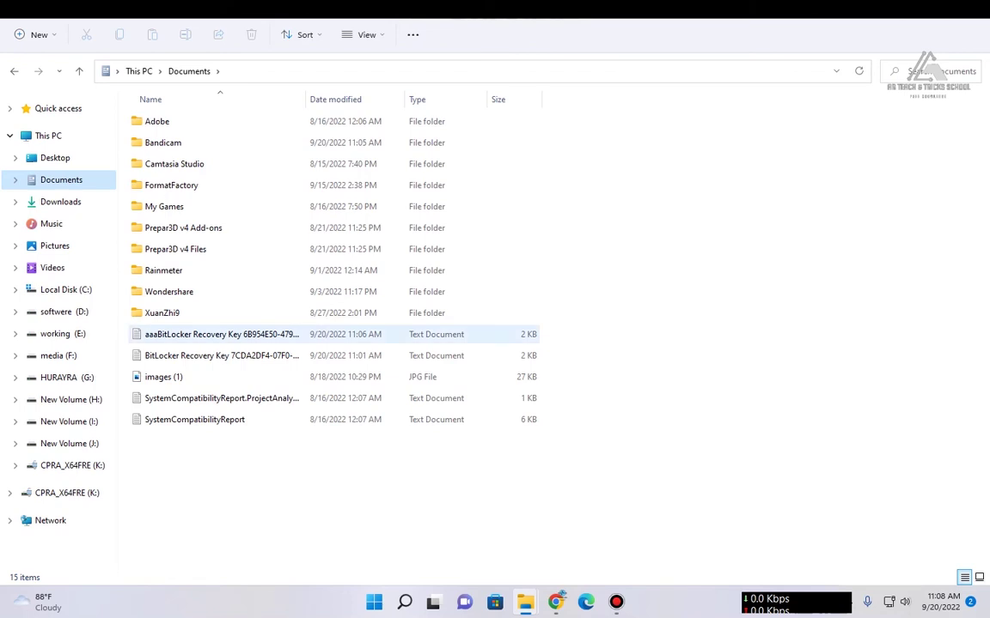
click(222, 356)
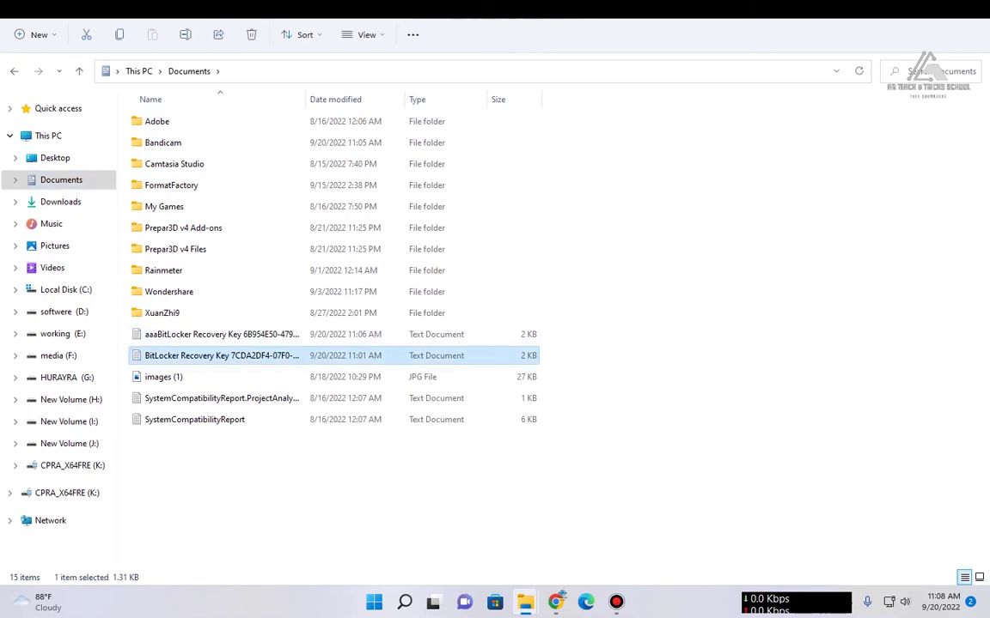
key(Delete)
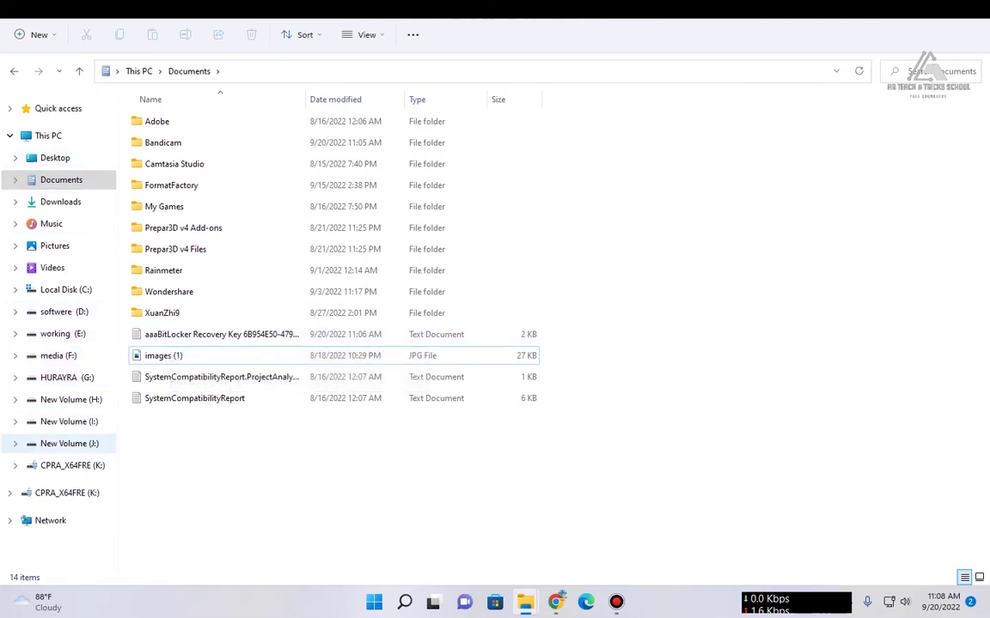
Step: Check the CPRA_X64FRE (K:) drive, then return through Documents to This PC
click(72, 465)
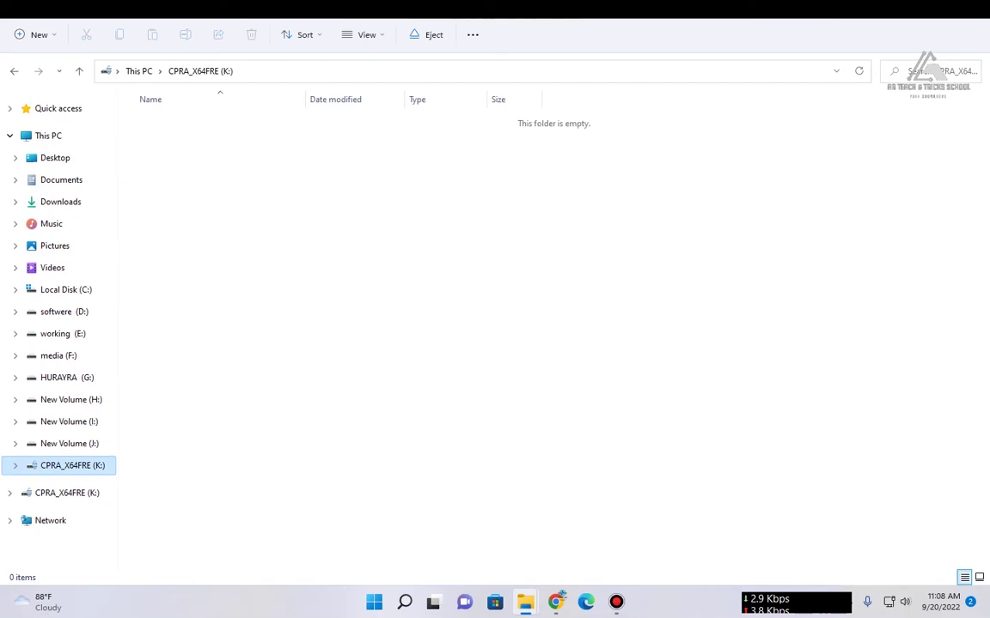
click(61, 179)
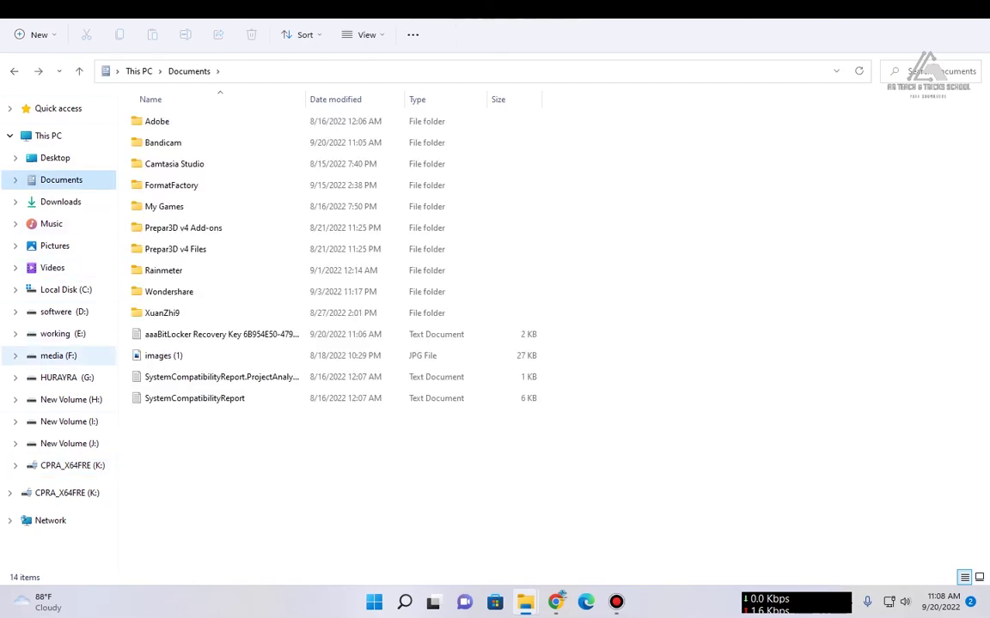
key(alt+Up)
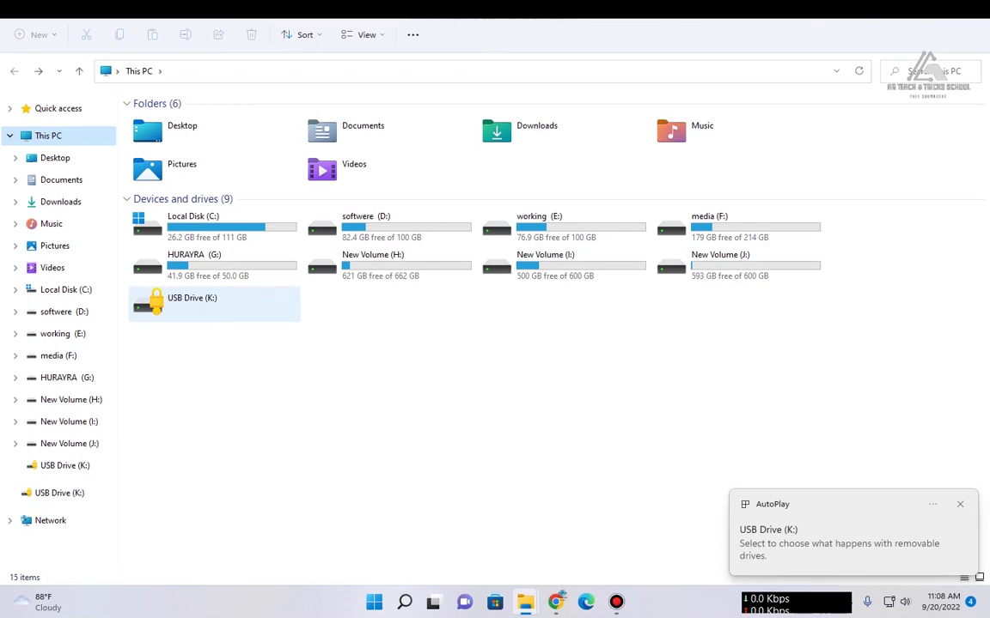
Step: Double-click the locked USB Drive (K:) in This PC to get its BitLocker password prompt
double_click(193, 302)
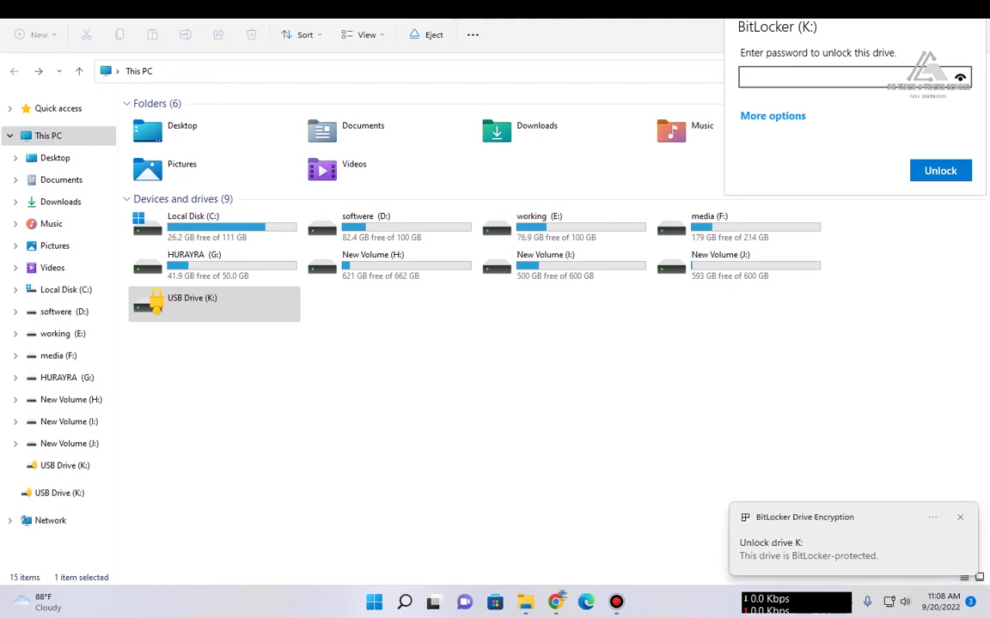
Step: Note the recovery Key ID drive K: requests, then open the aaaBitLocker Recovery Key file in Documents
click(772, 115)
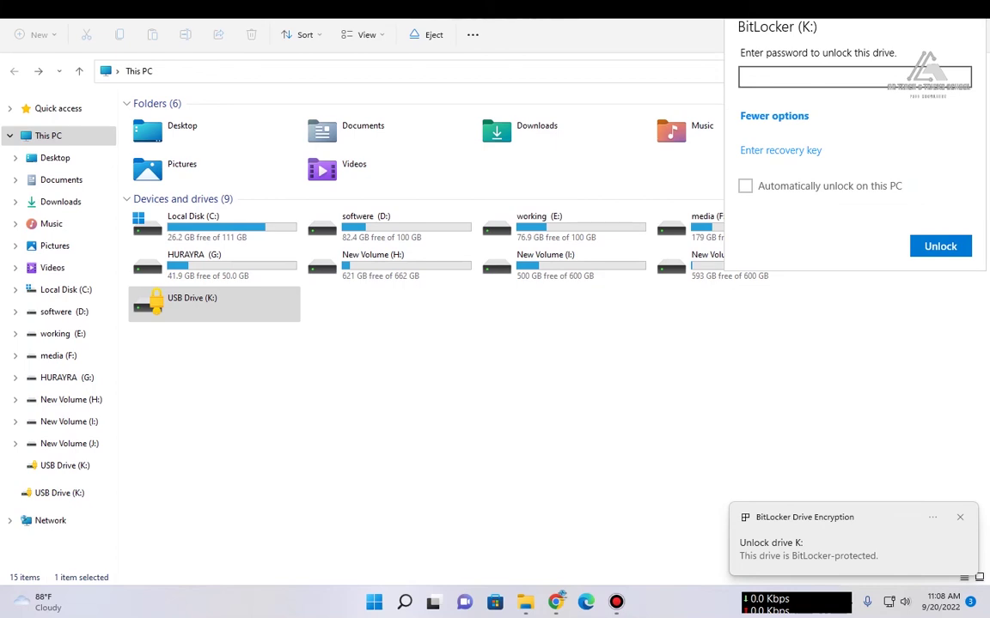
click(780, 150)
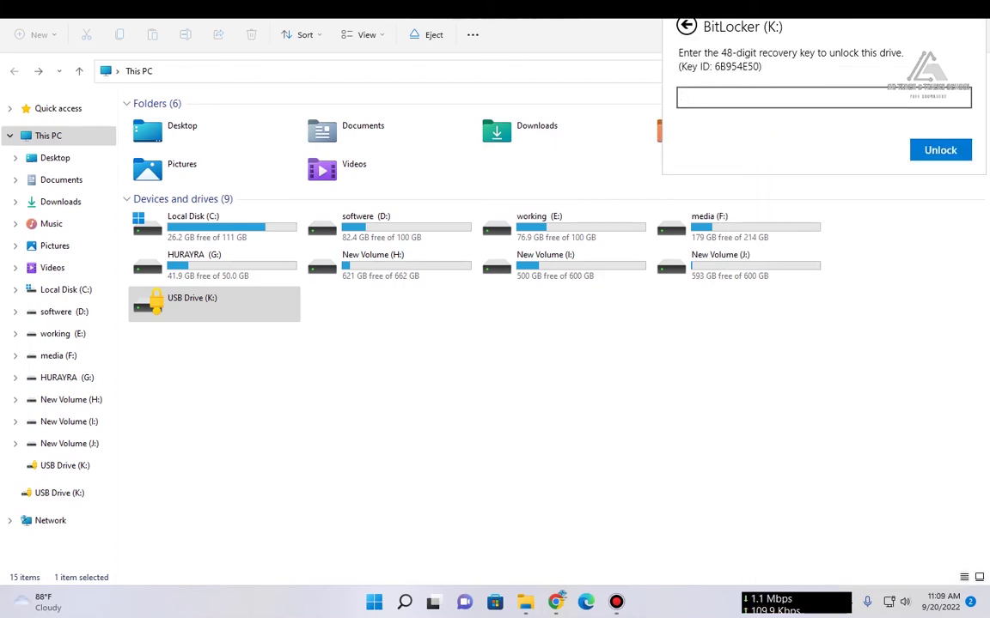
key(Escape)
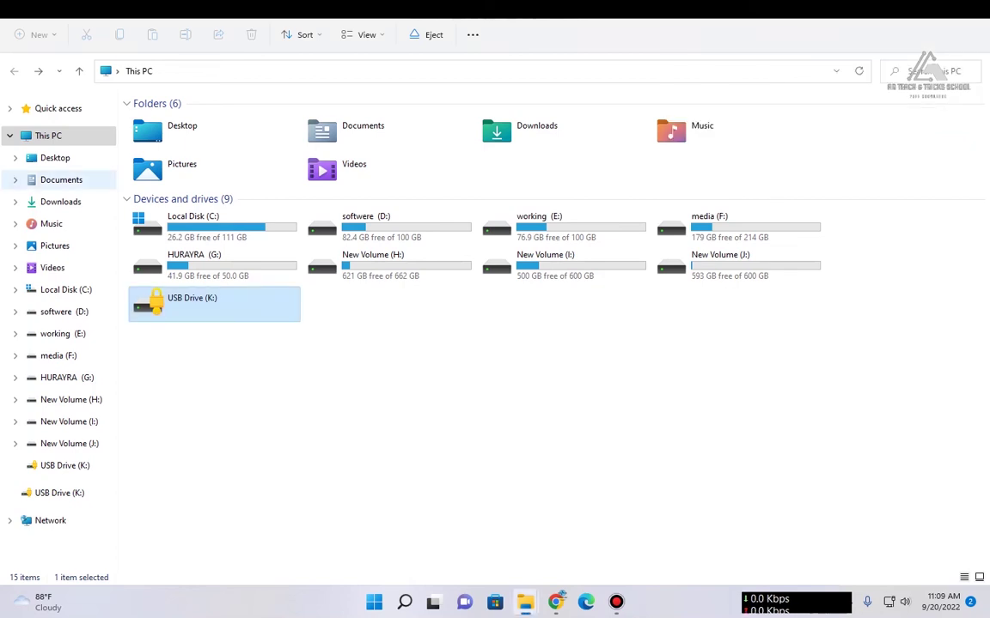
click(61, 179)
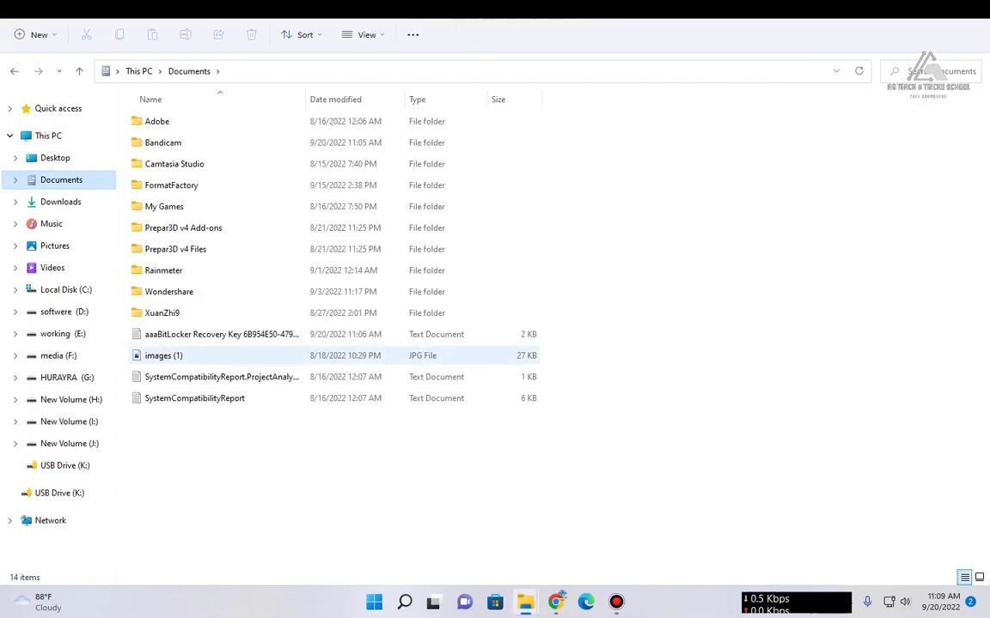
double_click(221, 334)
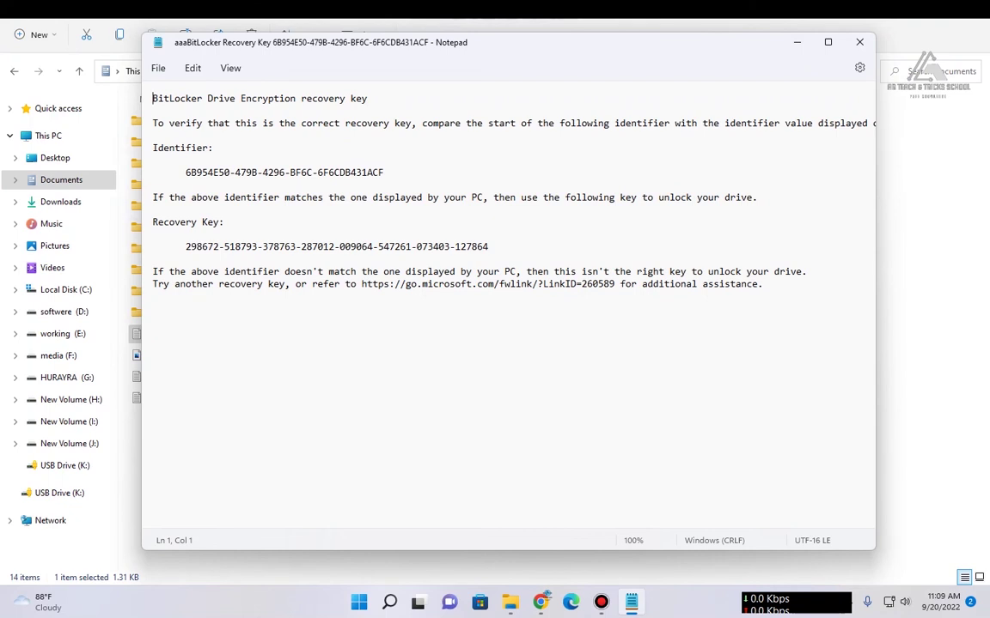
Step: Copy the 48-digit recovery key from the aaaBitLocker Recovery Key file, then close Notepad
drag(186, 246, 488, 247)
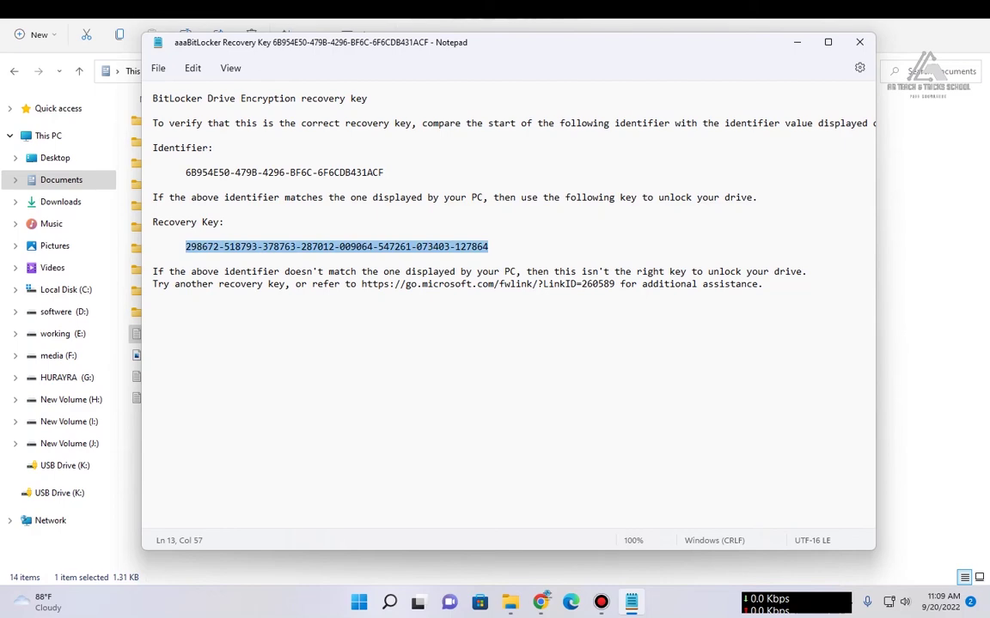
key(alt+F4)
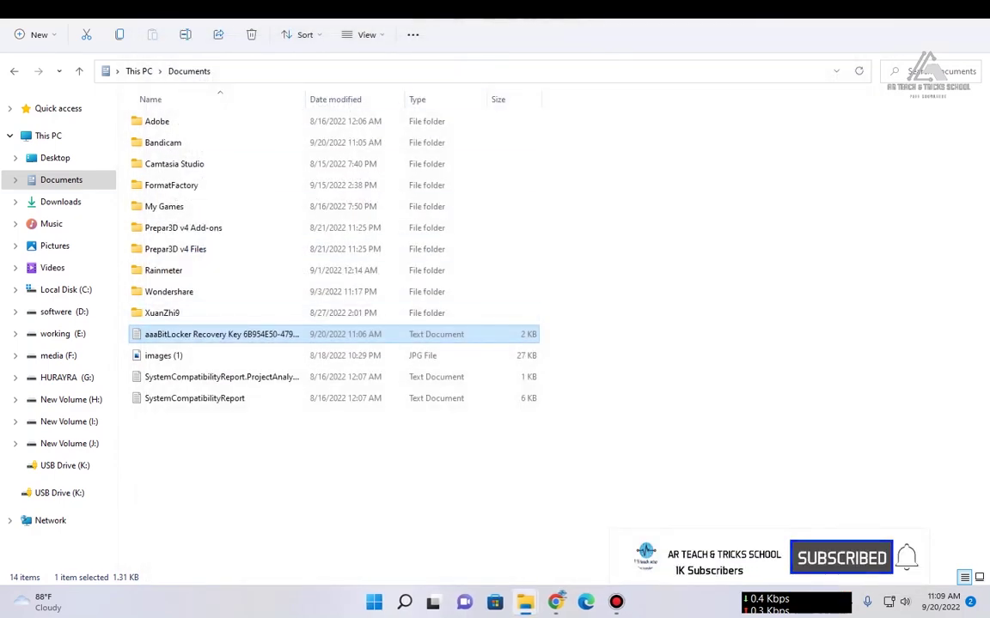
Step: Unlock USB Drive (K:) from This PC by pasting the copied recovery key into its BitLocker prompt
click(48, 136)
double_click(214, 304)
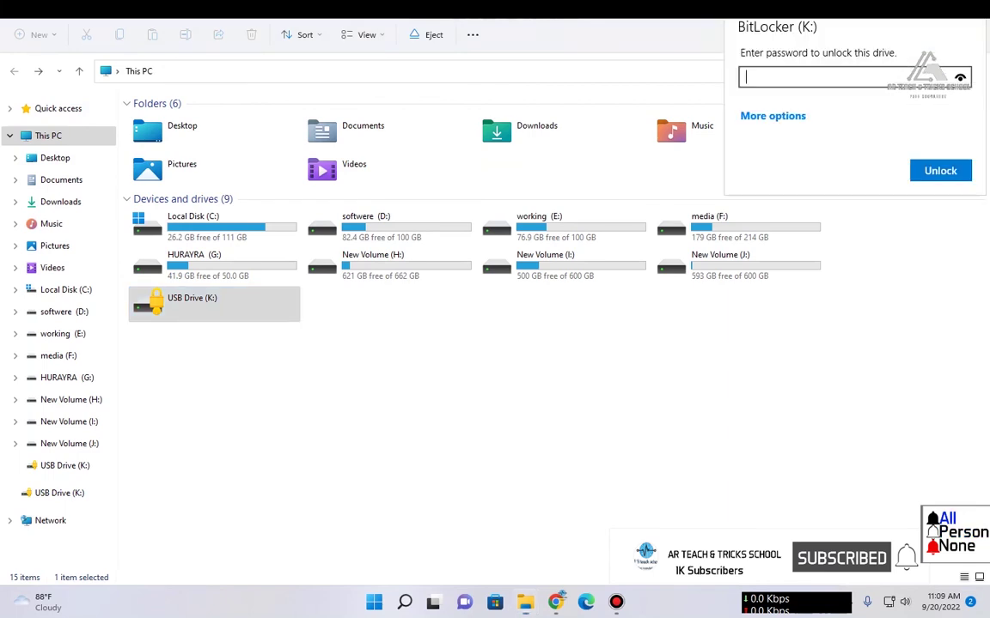
click(772, 115)
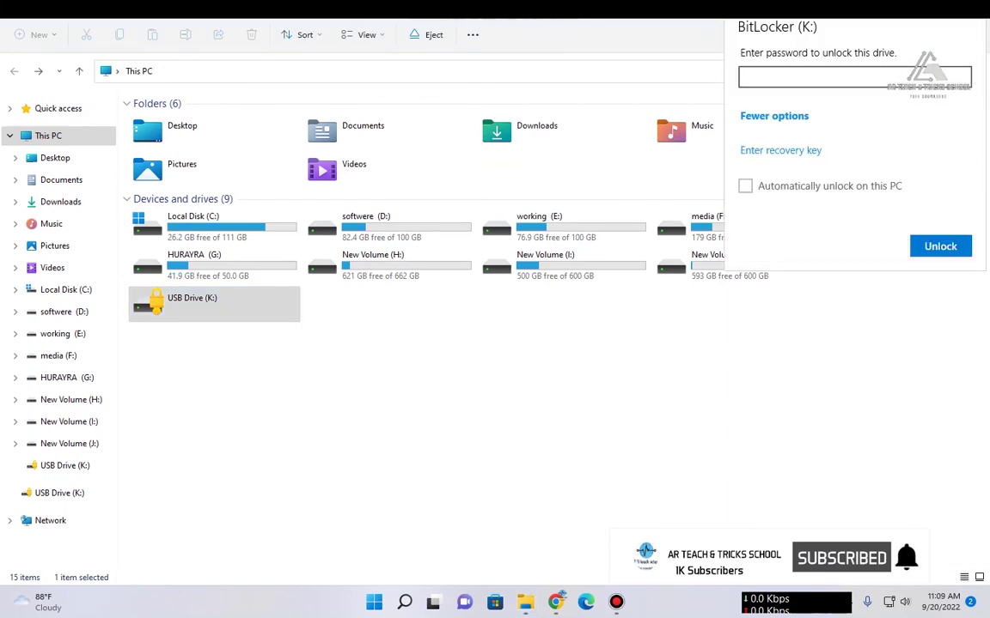
click(780, 149)
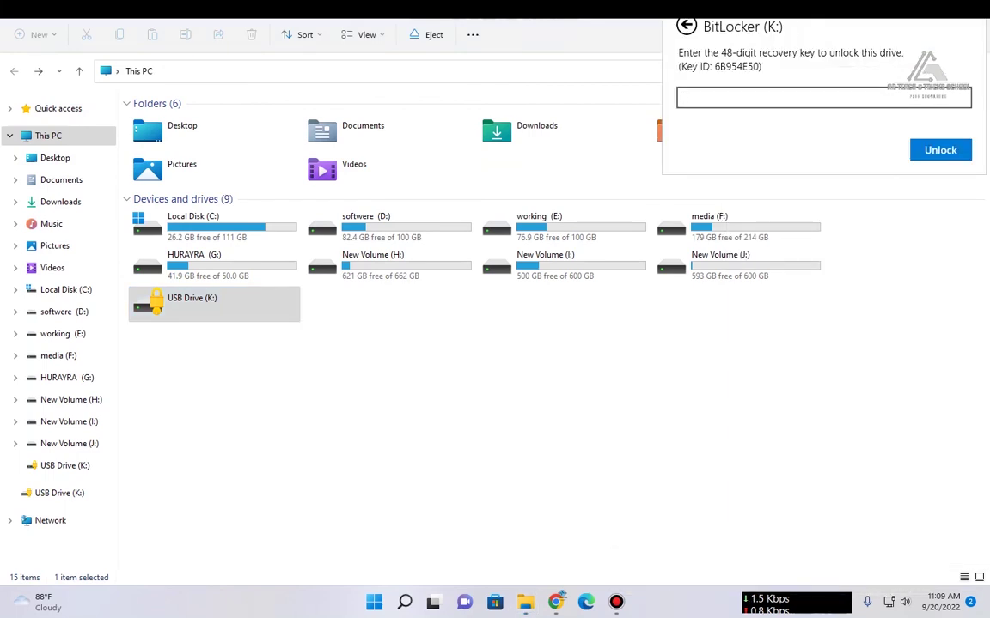
key(ctrl+v)
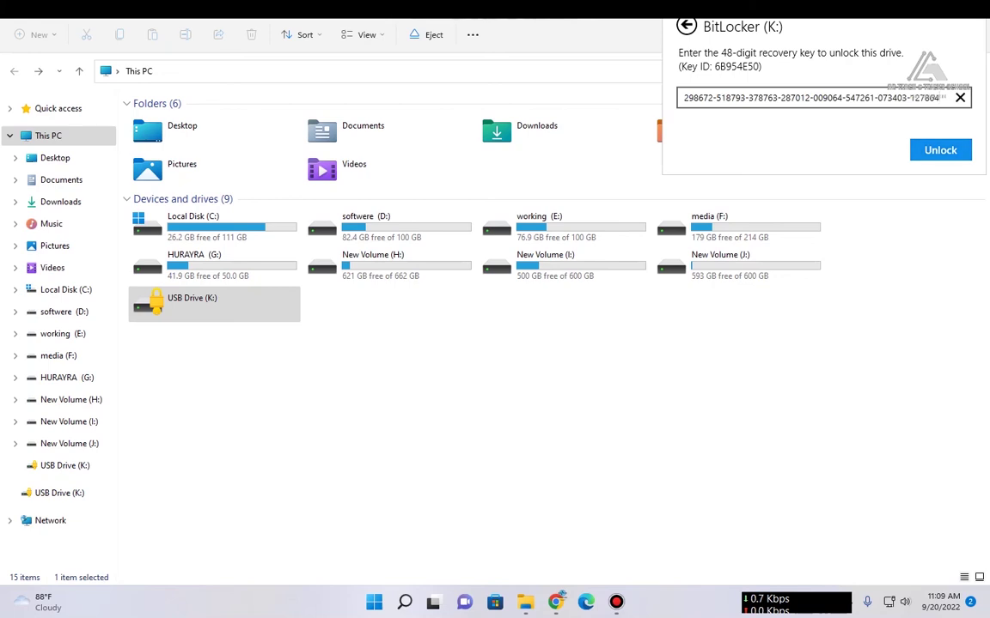
key(Return)
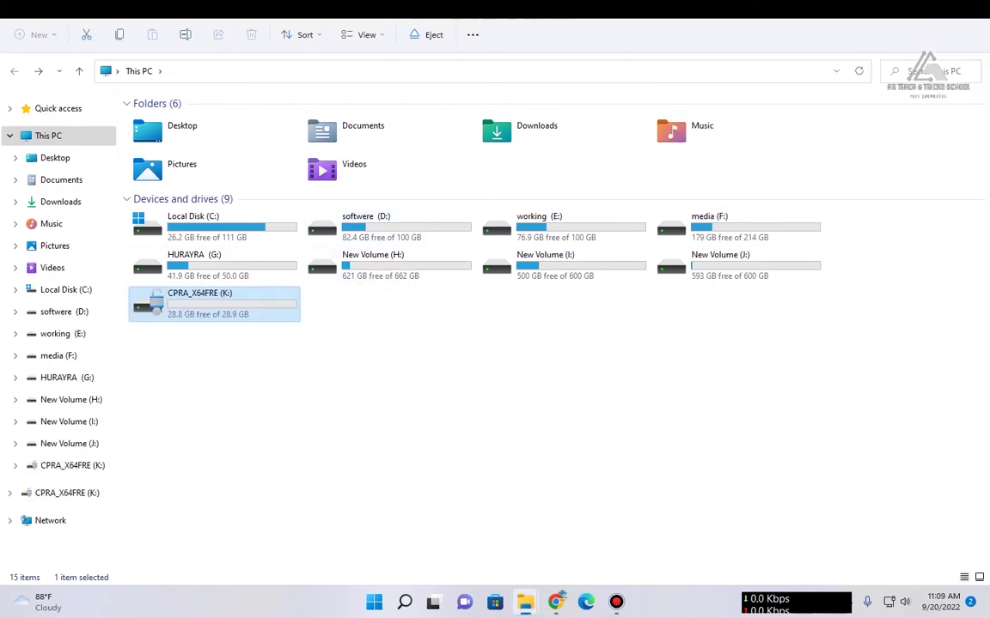
Step: Open Manage BitLocker for CPRA_X64FRE (K:) and start turning BitLocker off on it
right_click(167, 299)
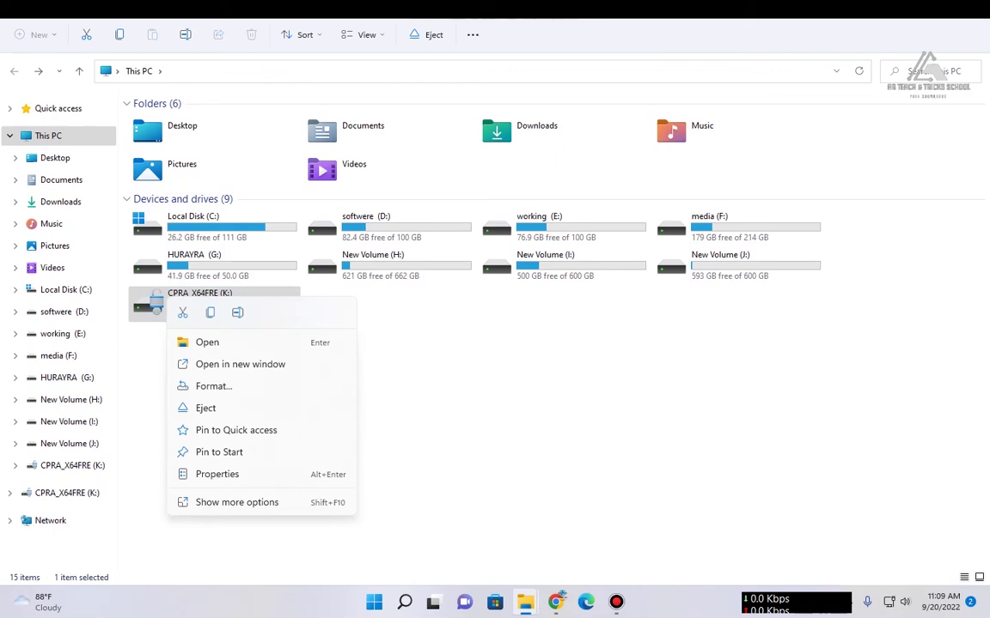
click(227, 502)
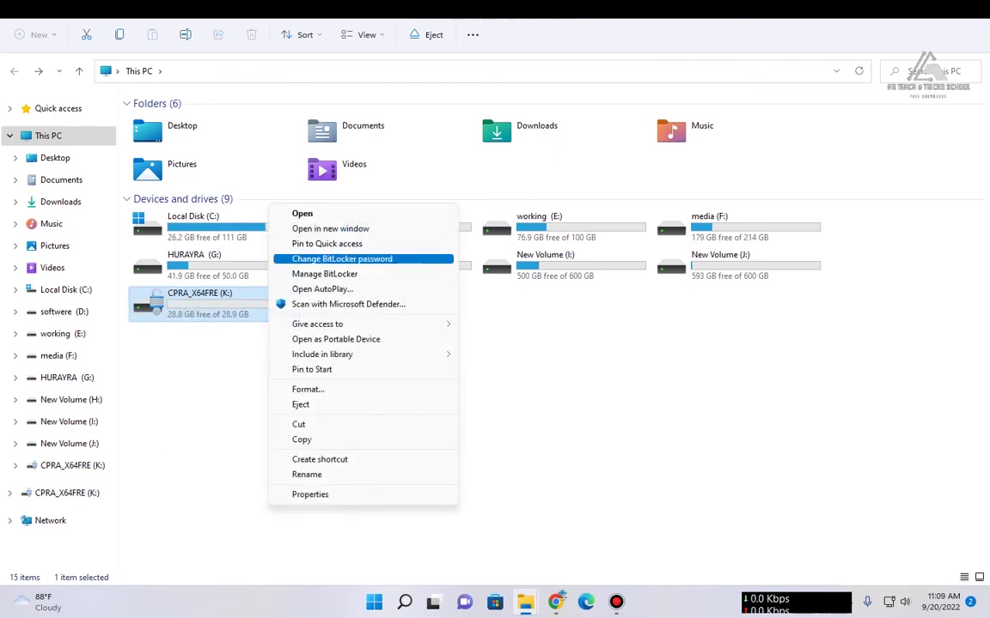
key(Escape)
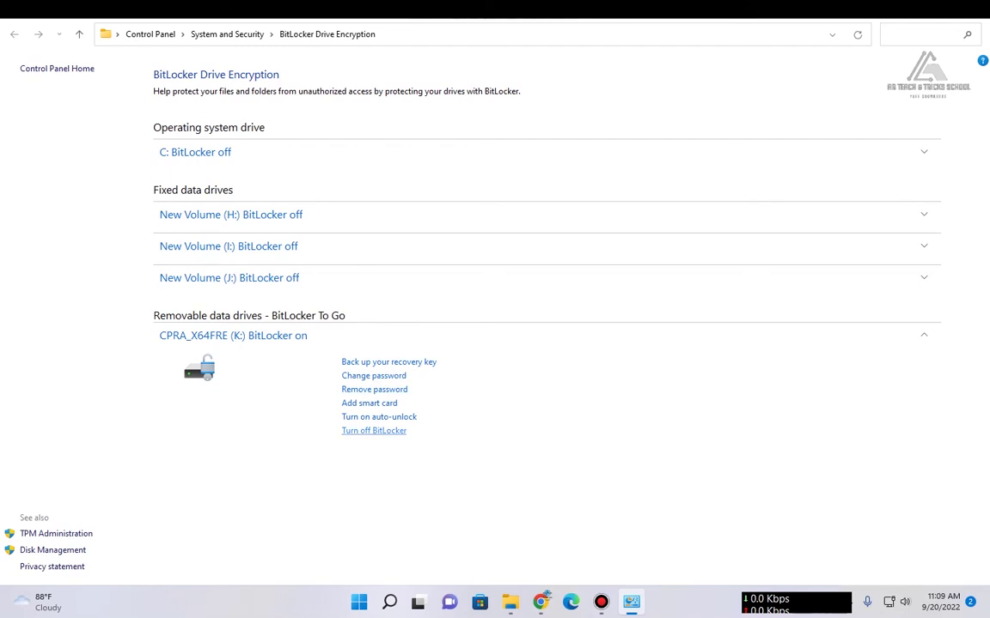
click(374, 430)
Step: Confirm Turn off BitLocker for CPRA_X64FRE (K:)
key(Return)
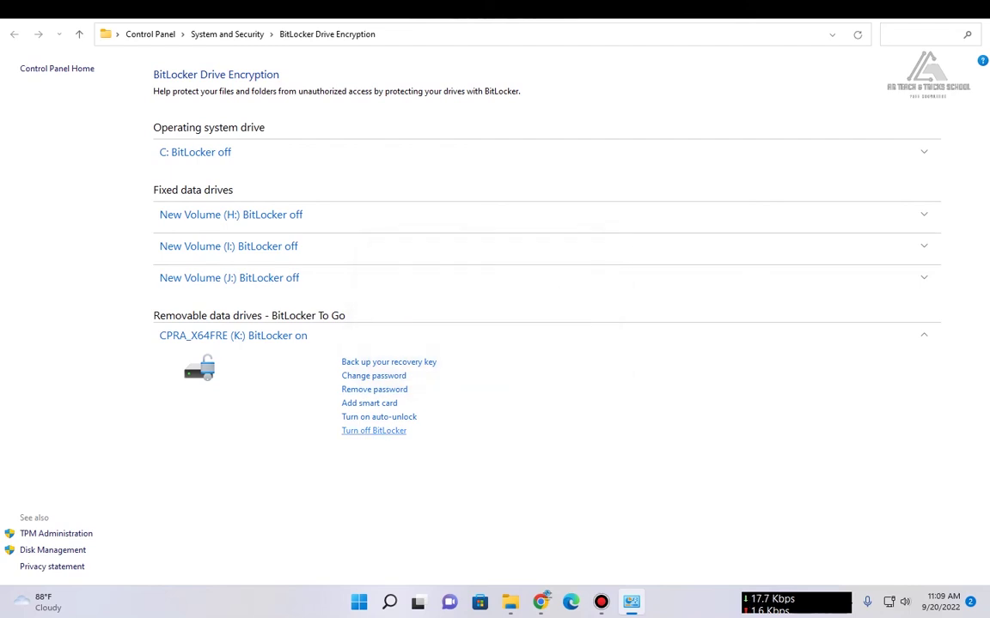